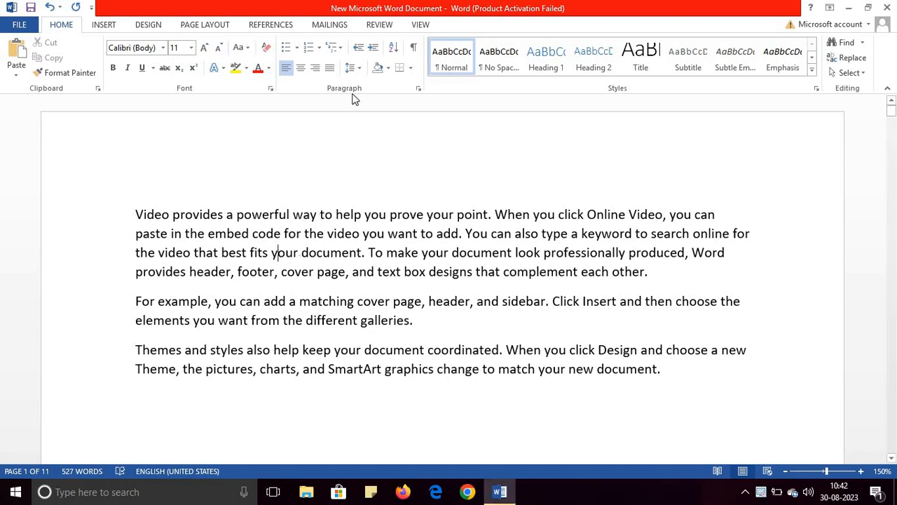
Set up editing restrictions with formatting limited to a selection of styles and only Filling in forms allowed.
left_click(379, 25)
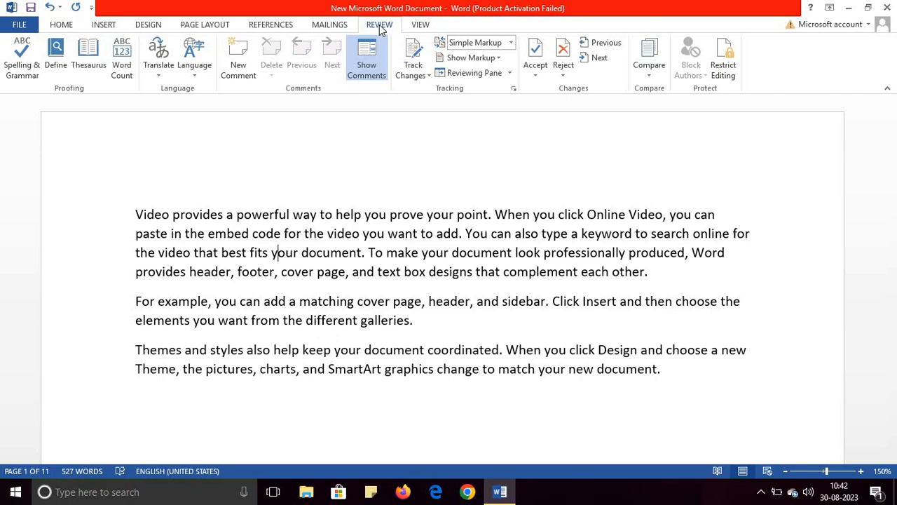
left_click(728, 77)
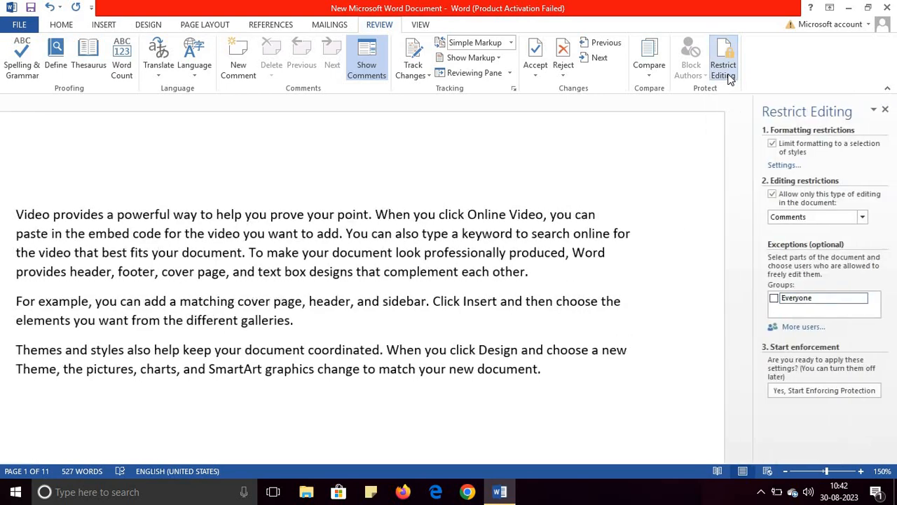
left_click(773, 147)
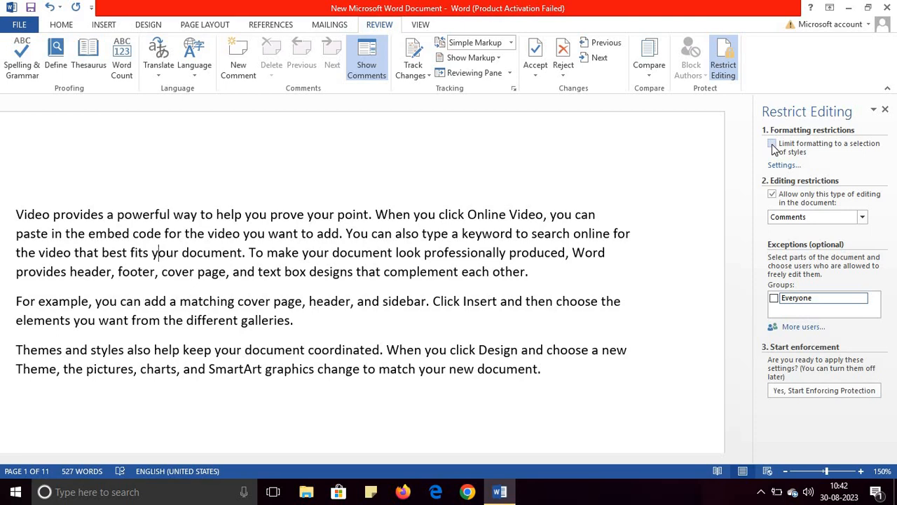
left_click(773, 145)
left_click(816, 218)
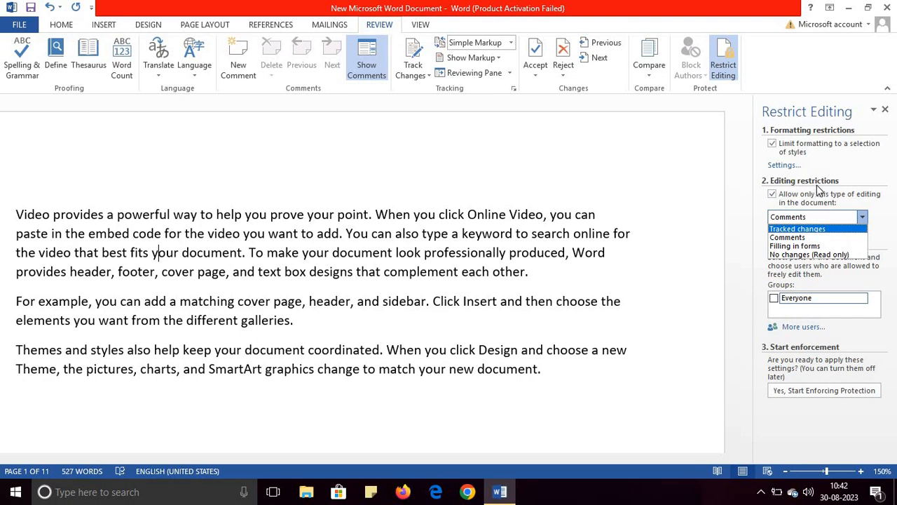
left_click(797, 247)
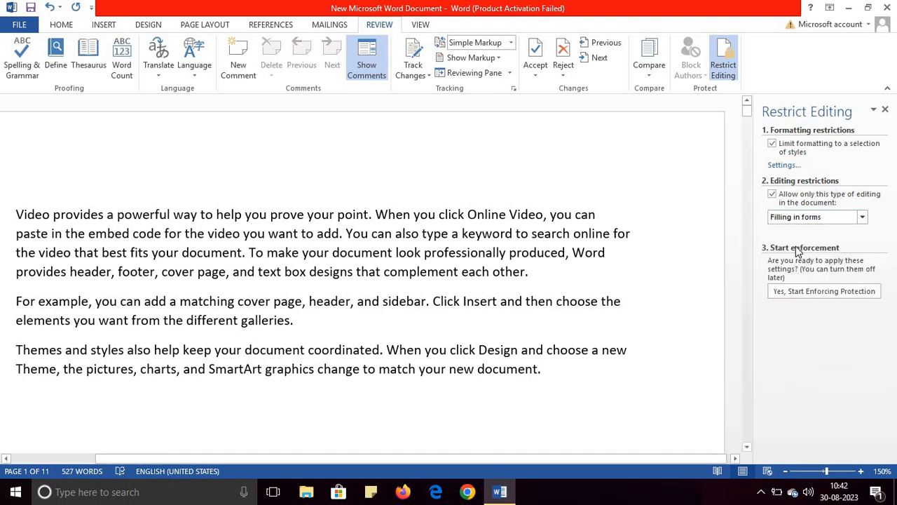
Start enforcing the form-filling protection, entering and confirming a new protection password.
left_click(804, 292)
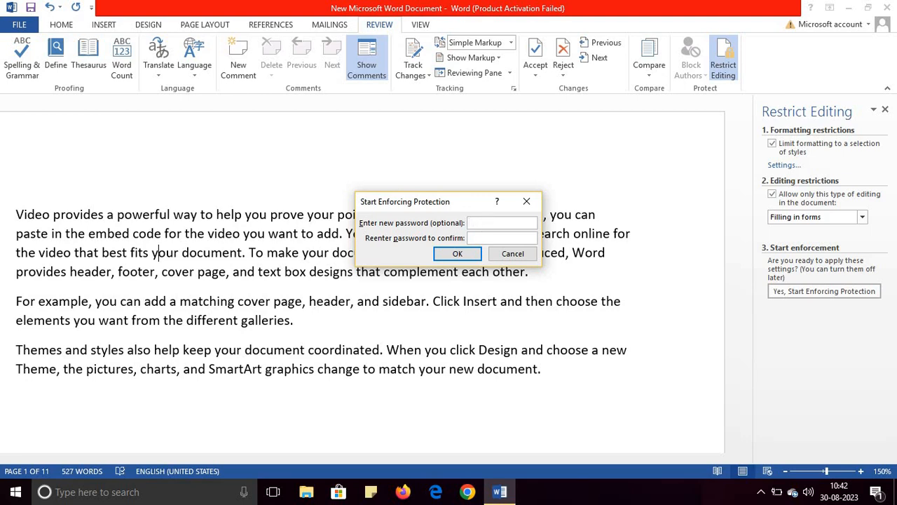
type("1212")
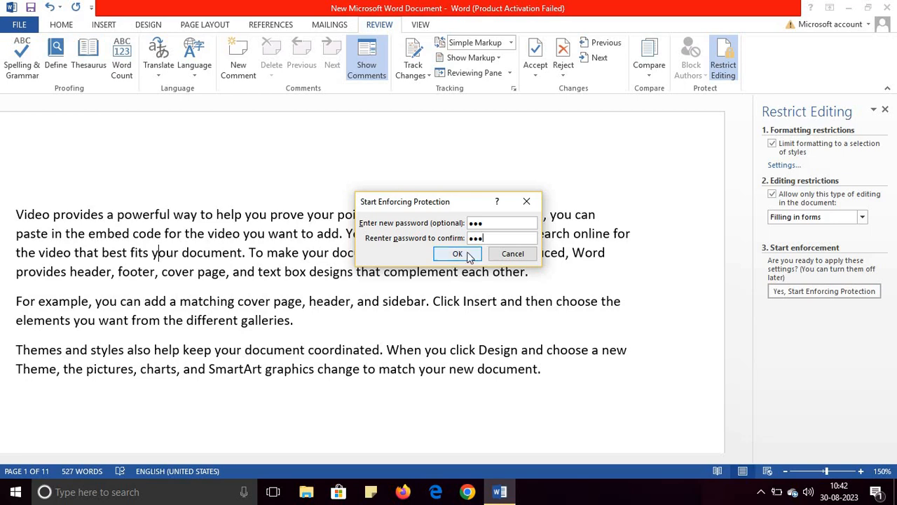
left_click(468, 257)
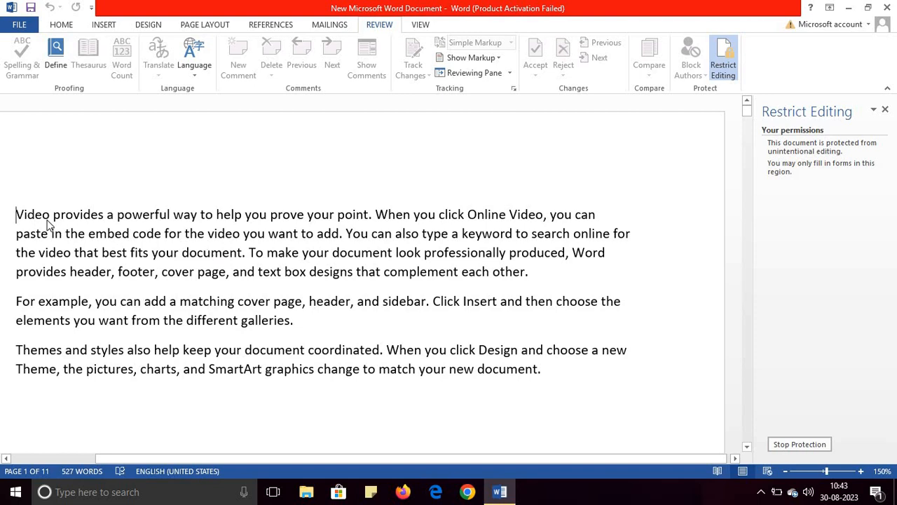
Check the availability of insertion and formatting commands and the access to the body text while the document is protected.
left_click(108, 25)
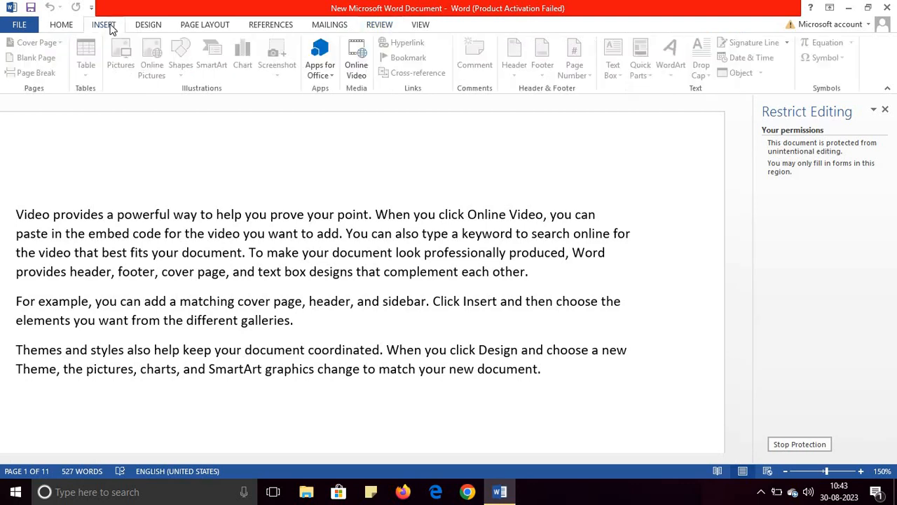
left_click(71, 26)
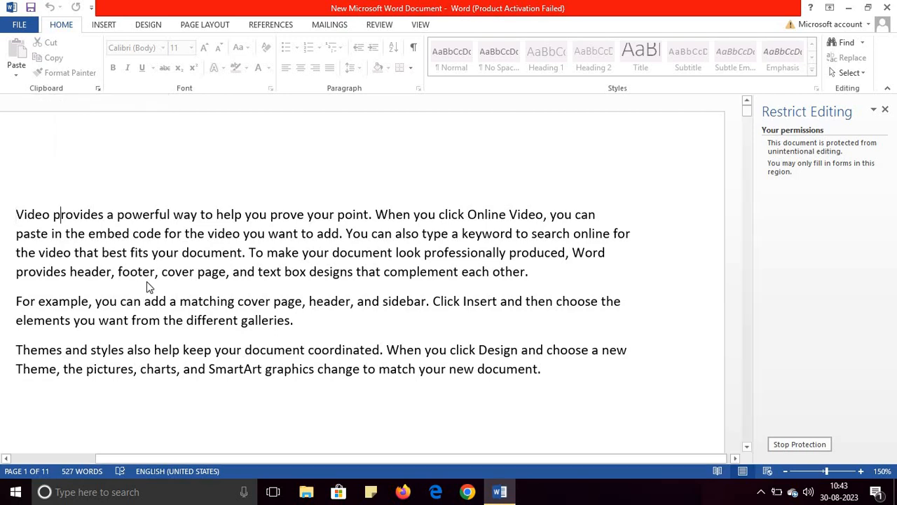
left_click(78, 237)
key("ctrl+Home")
Stop the document protection by entering the protection password.
left_click(791, 442)
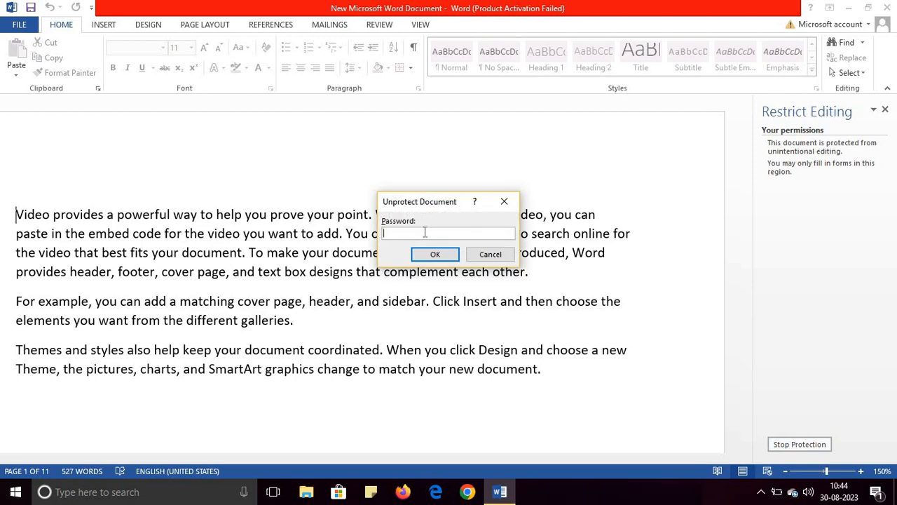
type("123")
left_click(435, 254)
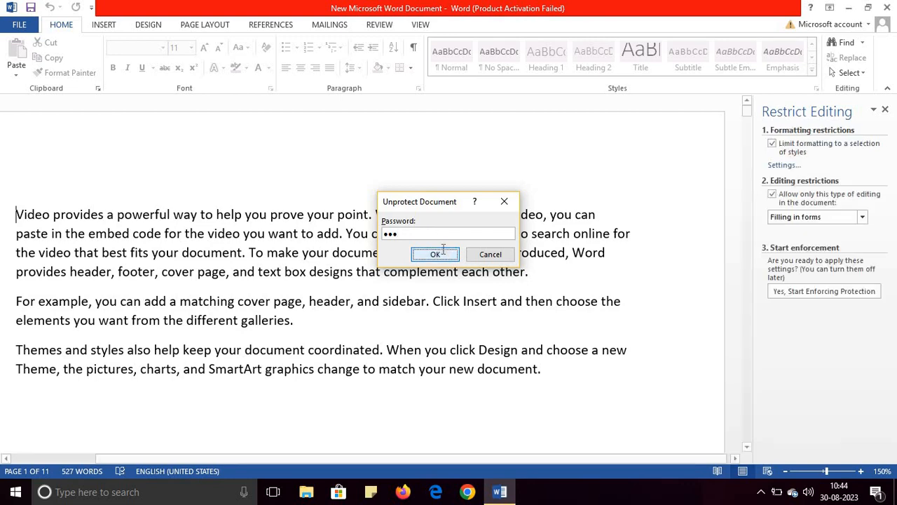
Test the unprotected text by deleting and retyping the "c" of "document" in the first paragraph and selecting text through the third paragraph.
left_click(354, 258)
key("BackSpace")
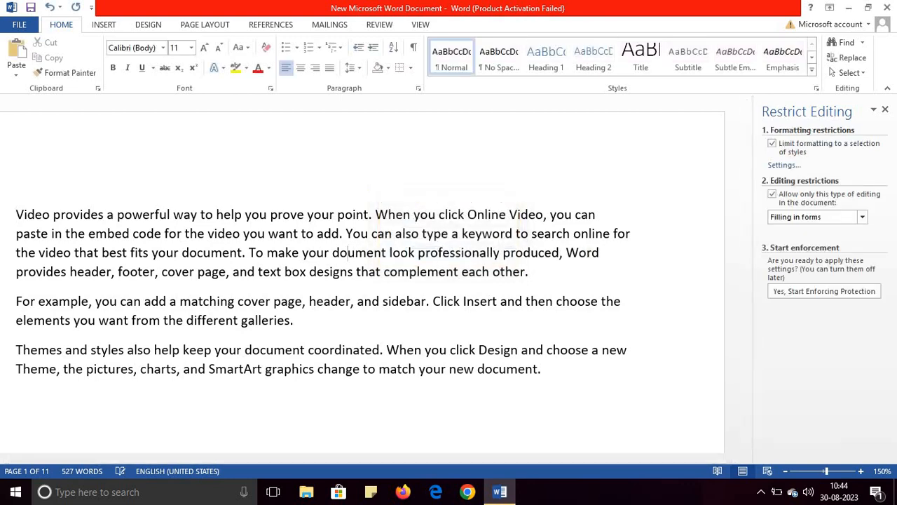
type("c")
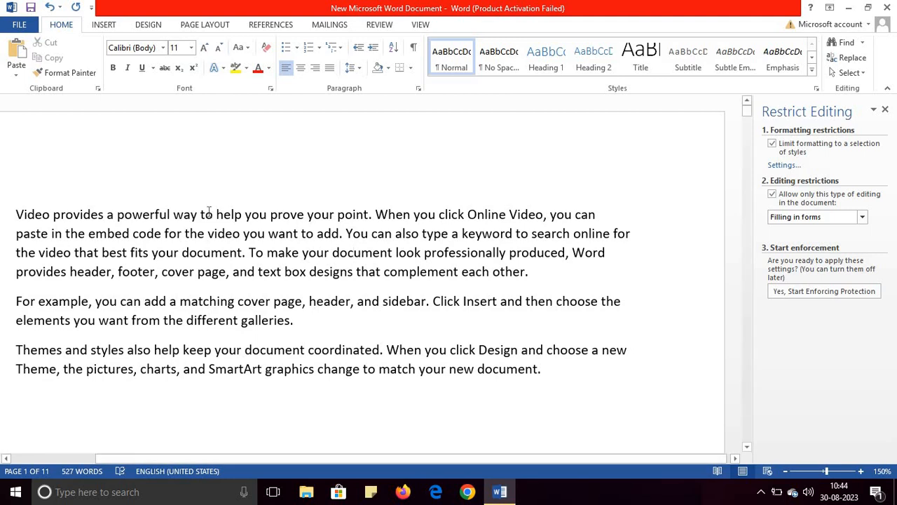
left_click_drag(200, 215, 547, 384)
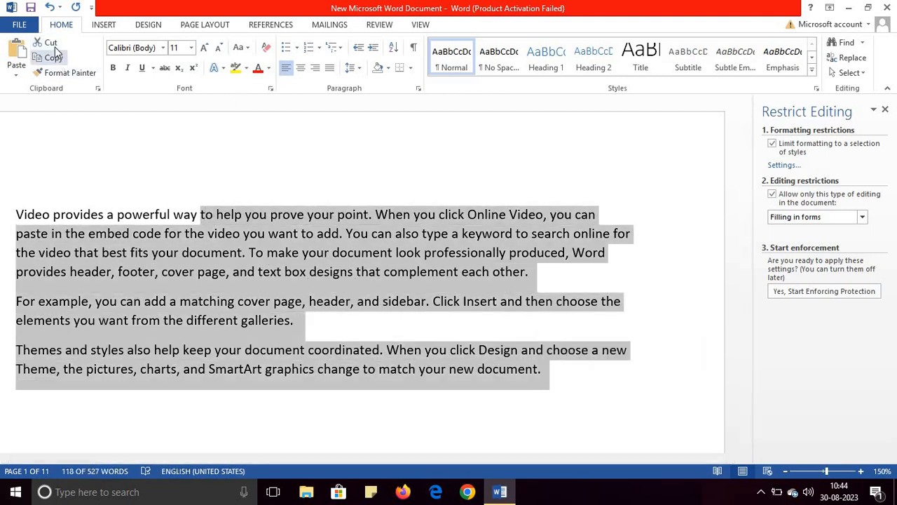
left_click(139, 280)
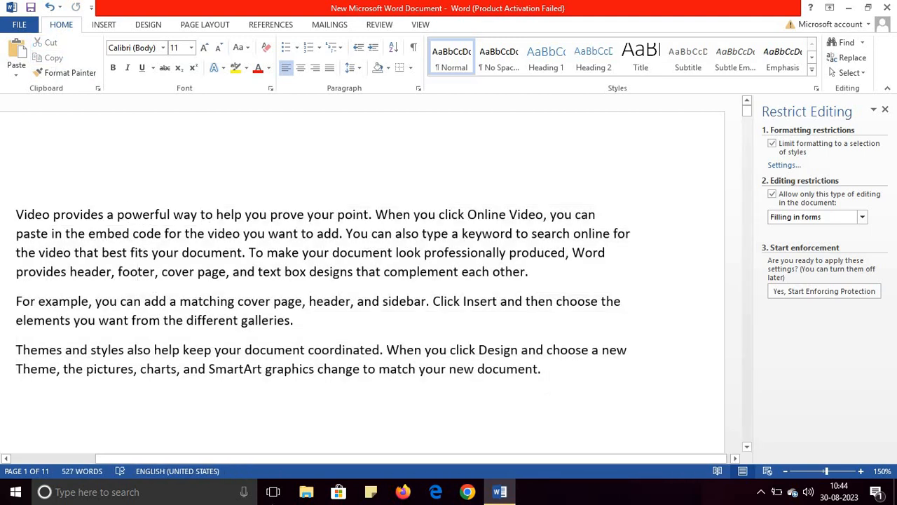
Restrict editing to No changes (Read only), with the second paragraph, beginning "For example", as an exception for Everyone.
left_click_drag(313, 459, 263, 455)
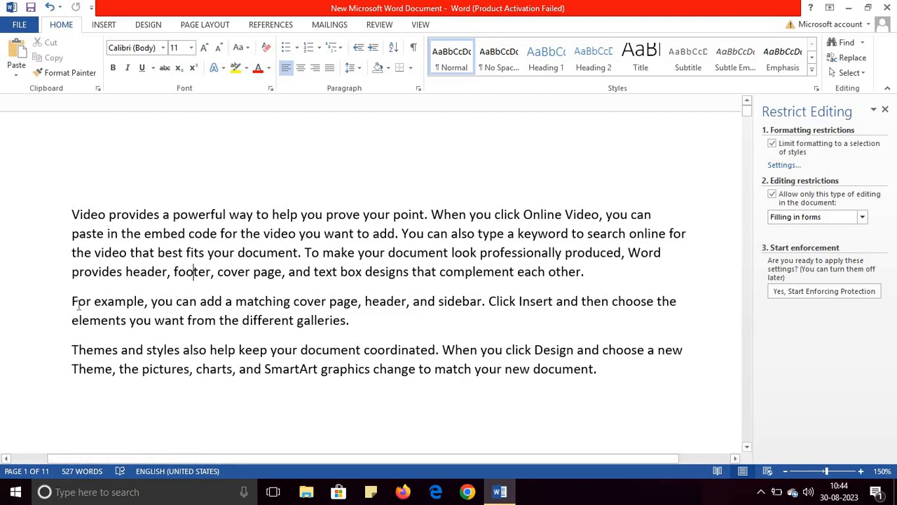
left_click_drag(71, 301, 354, 324)
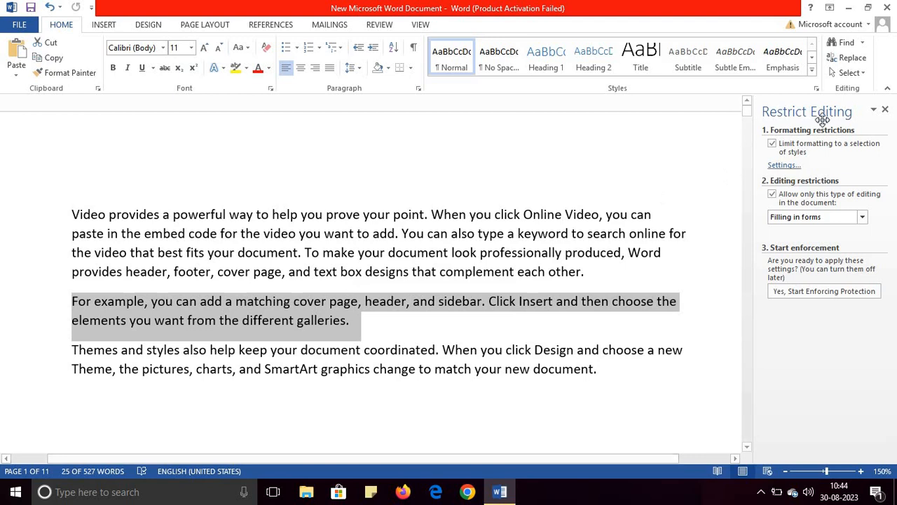
left_click(885, 112)
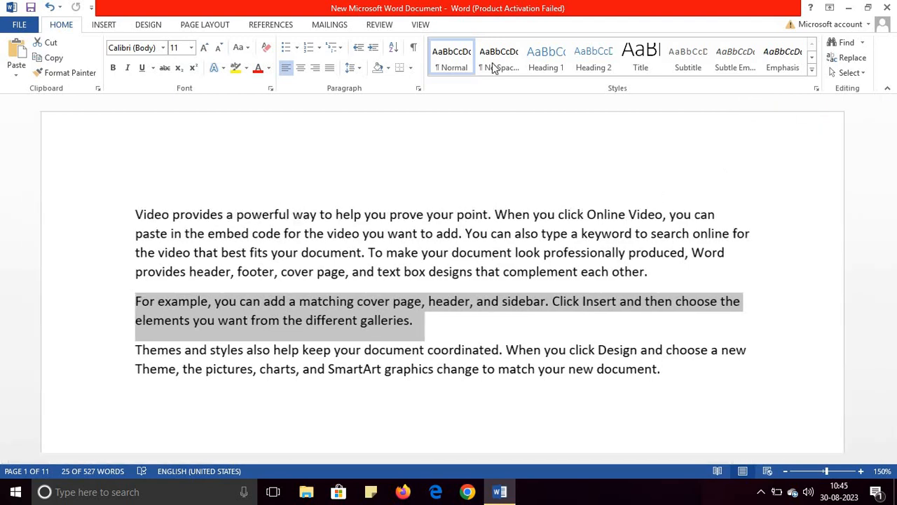
left_click(381, 27)
left_click(715, 79)
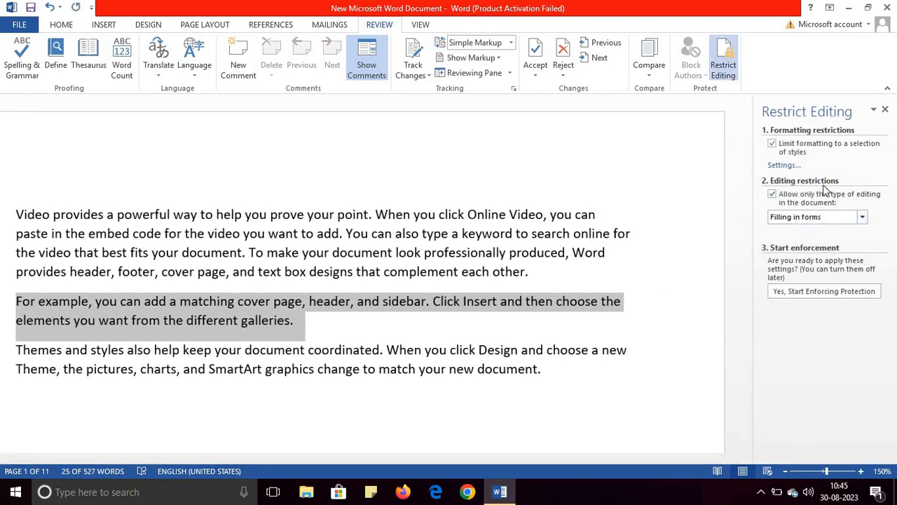
left_click(815, 217)
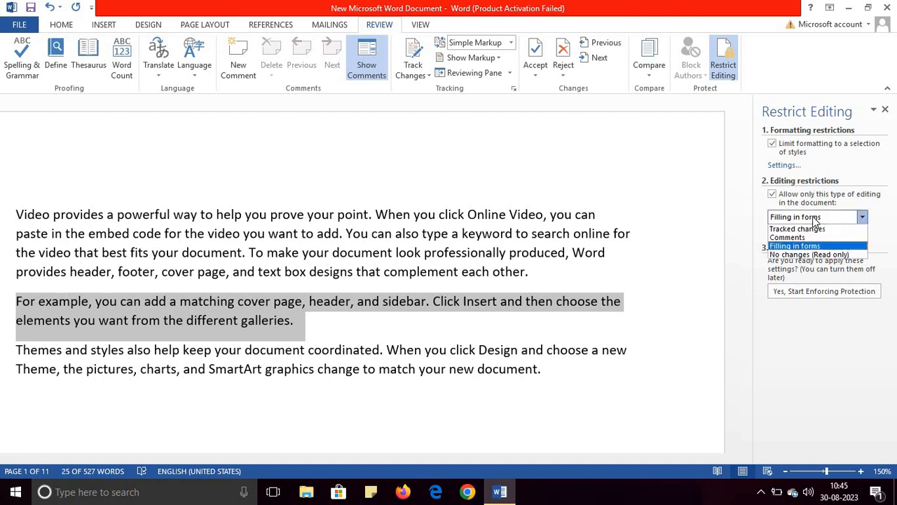
left_click(813, 256)
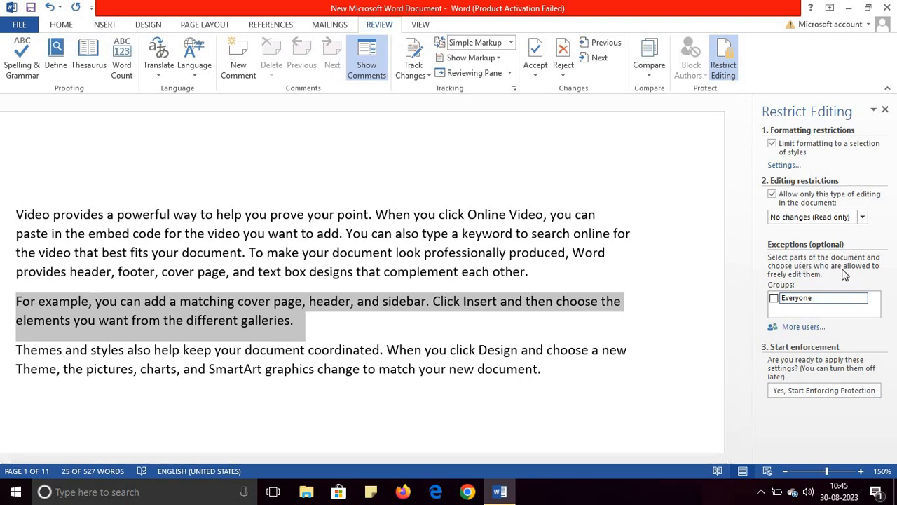
left_click(773, 298)
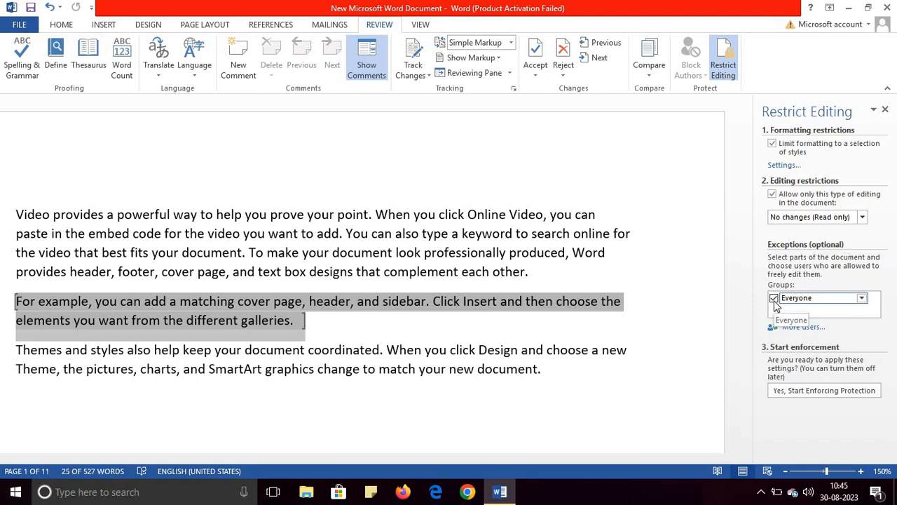
Start enforcing the read-only protection, entering and confirming a new protection password.
left_click(805, 394)
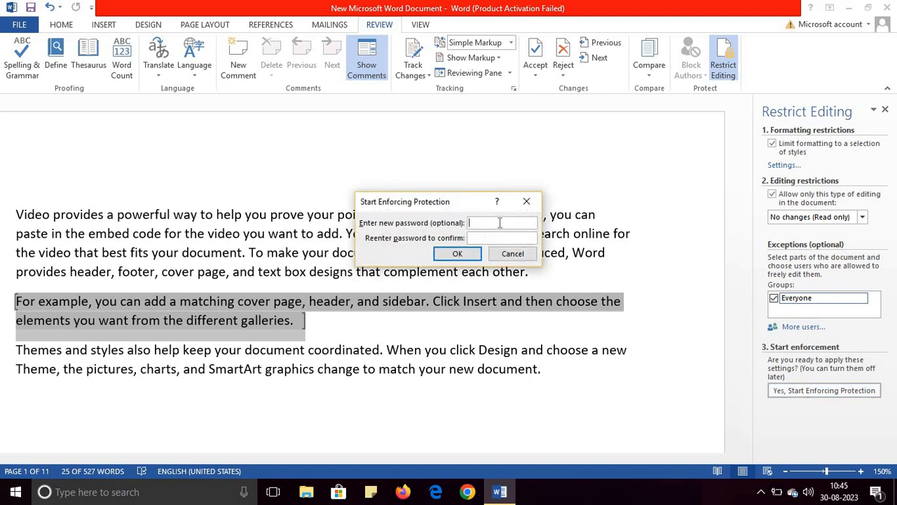
type("12123")
left_click(459, 255)
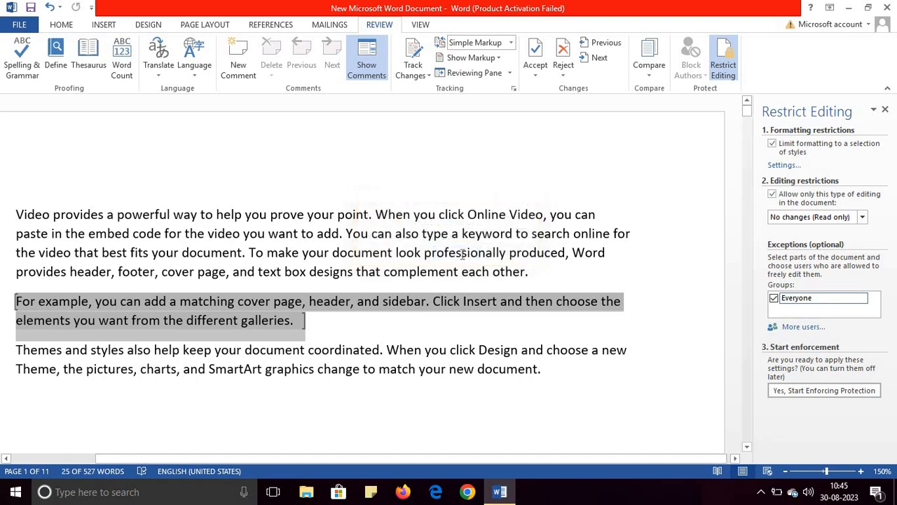
Try to delete characters before "your document" in the locked first paragraph.
left_click(407, 251)
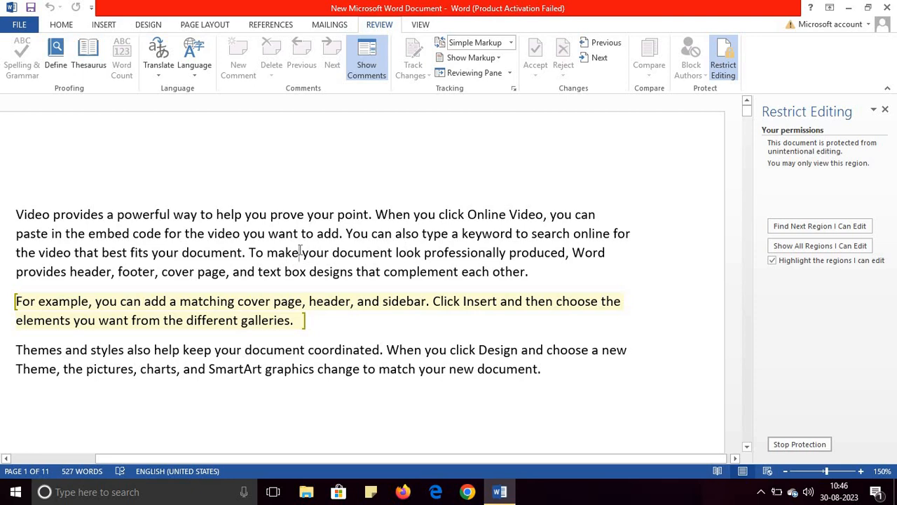
key("BackSpace")
key("BackSpace")
key("BackSpace")
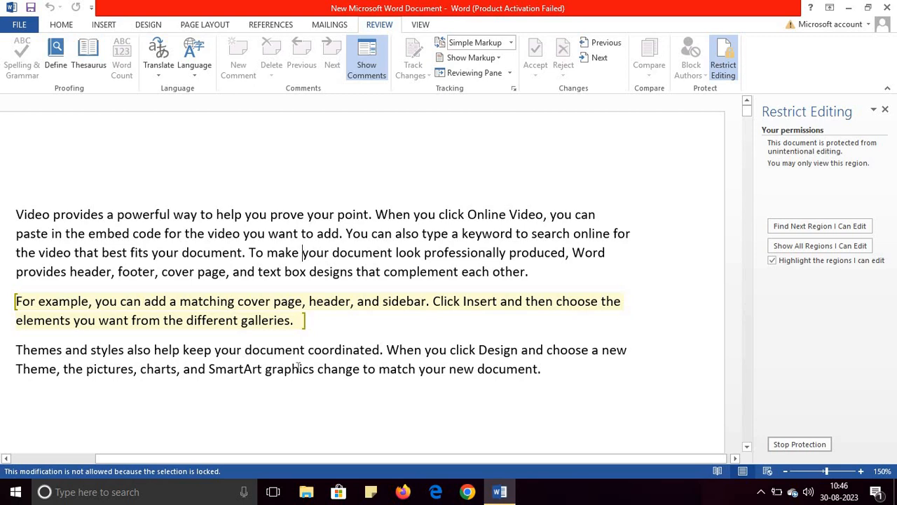
key("BackSpace")
Test the editable second paragraph by deleting and retyping the letters "pa" in "page".
left_click(289, 308)
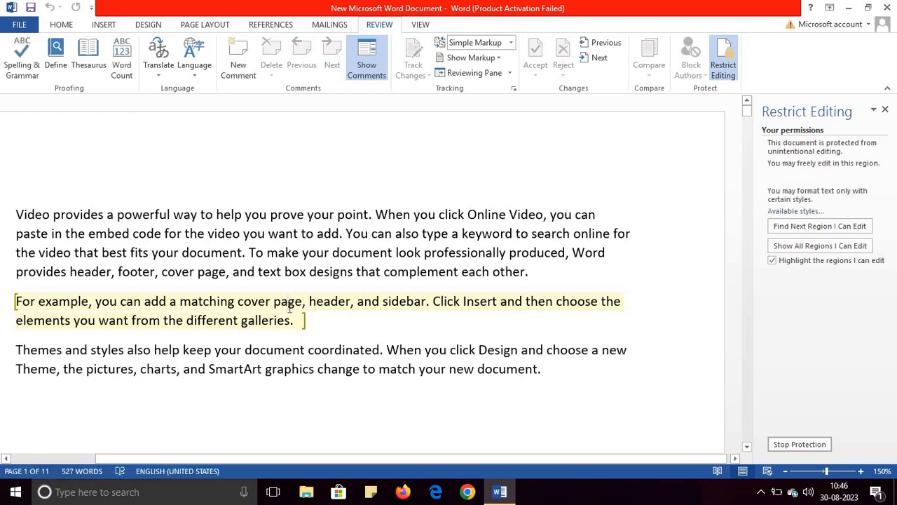
key("BackSpace")
key("BackSpace")
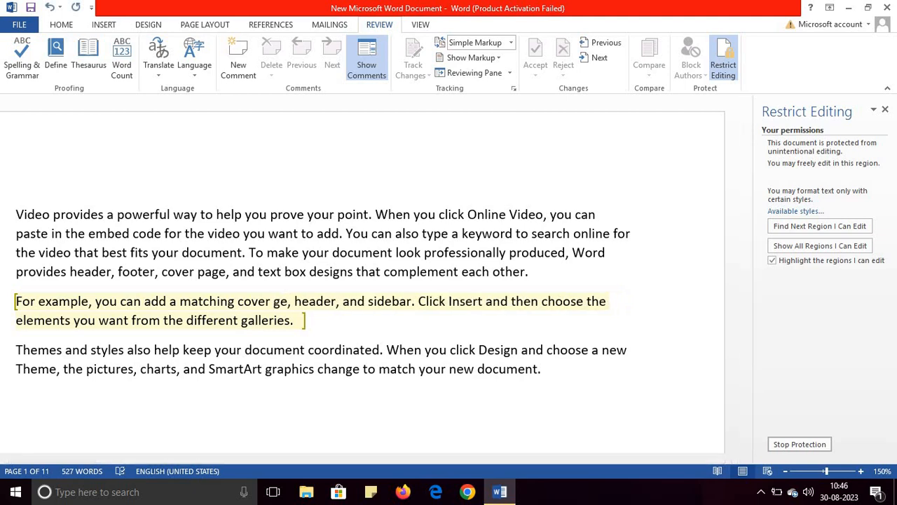
type("pa")
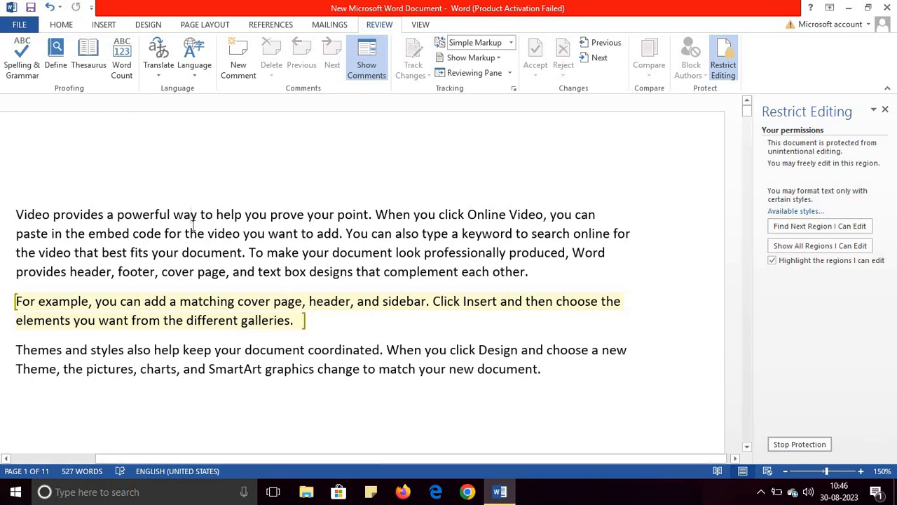
Try to delete a letter of "and" in the first paragraph and of "SmartArt" in the third paragraph.
left_click(191, 218)
left_click_drag(190, 218, 251, 255)
left_click(248, 275)
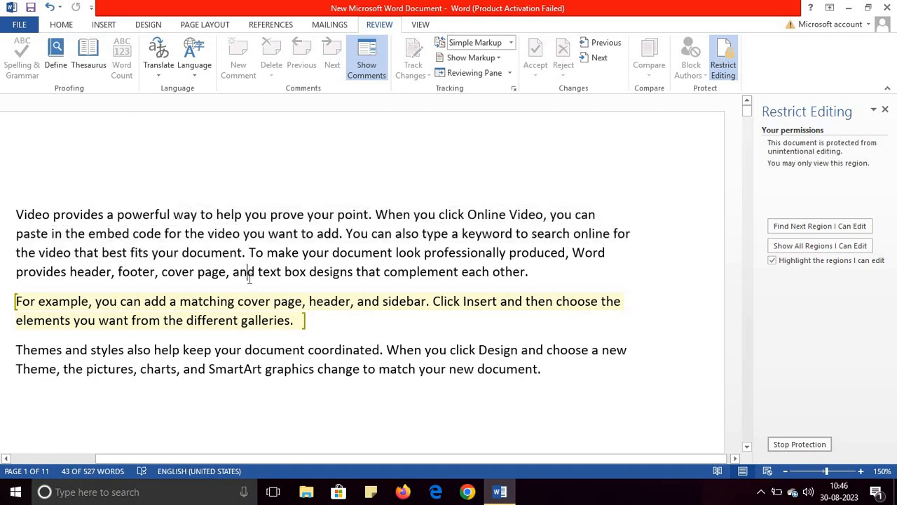
key("BackSpace")
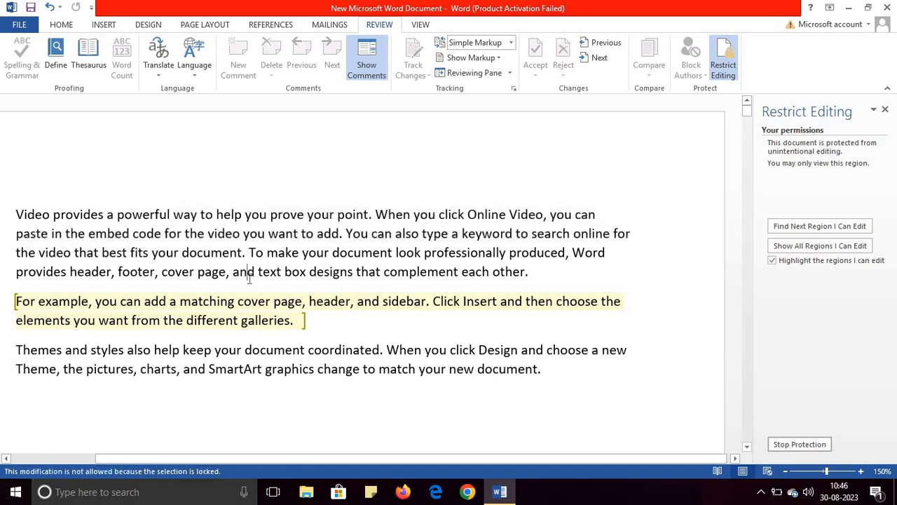
left_click(253, 372)
key("BackSpace")
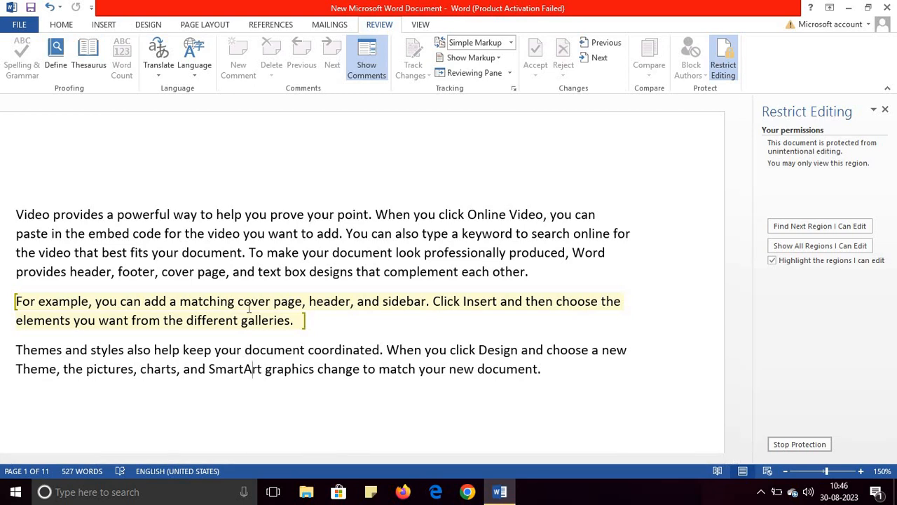
left_click(304, 320)
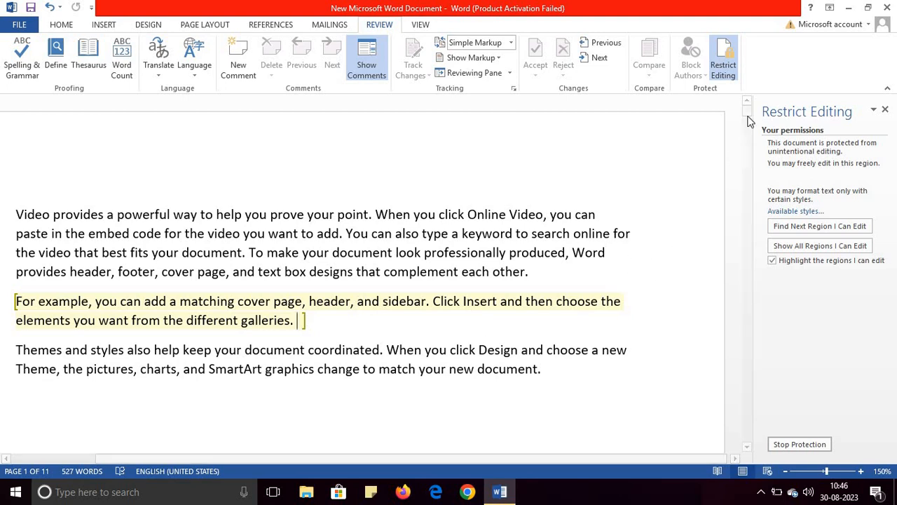
mouse_move(747, 110)
left_mouse_down()
mouse_move(752, 161)
mouse_move(747, 110)
left_mouse_up()
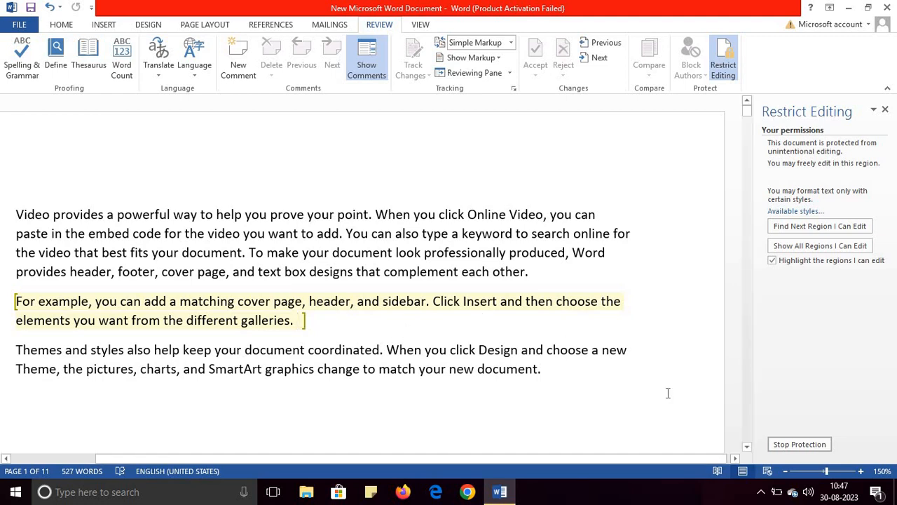
Stop the document protection by entering the protection password in the Unprotect Document prompt.
left_click(798, 444)
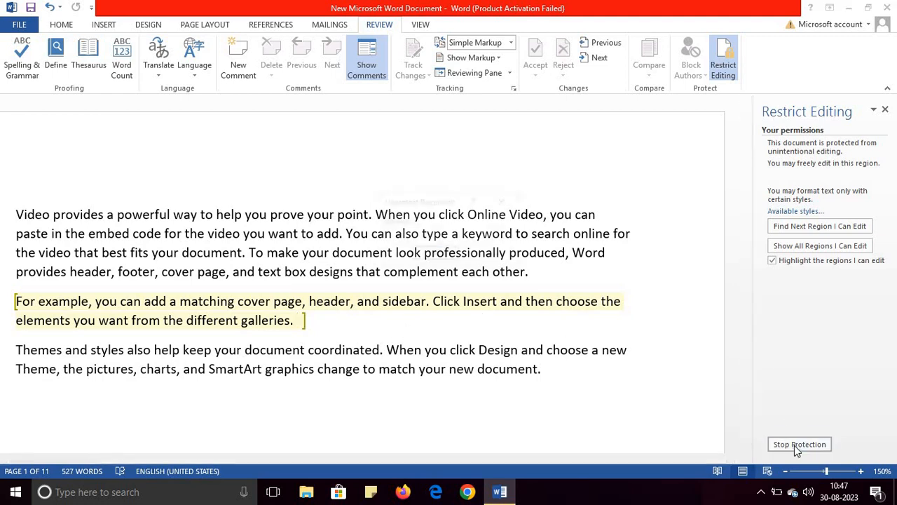
type("123")
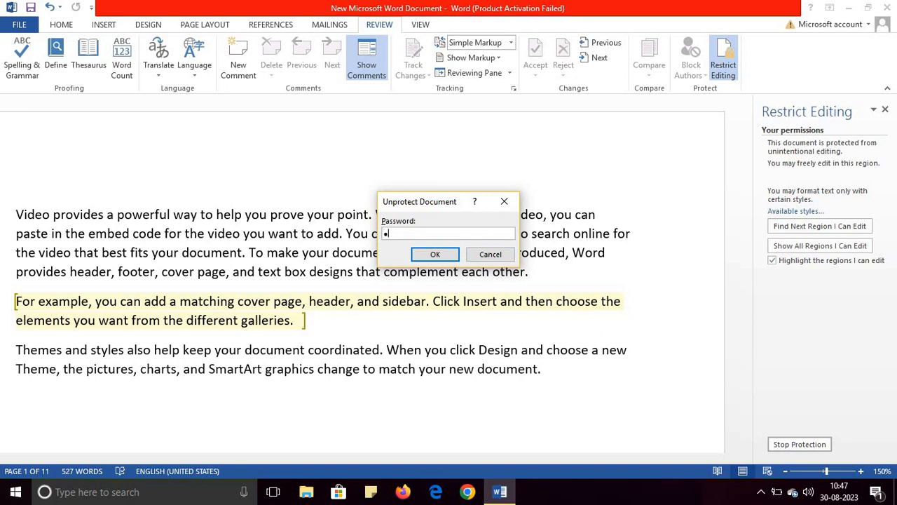
left_click(435, 254)
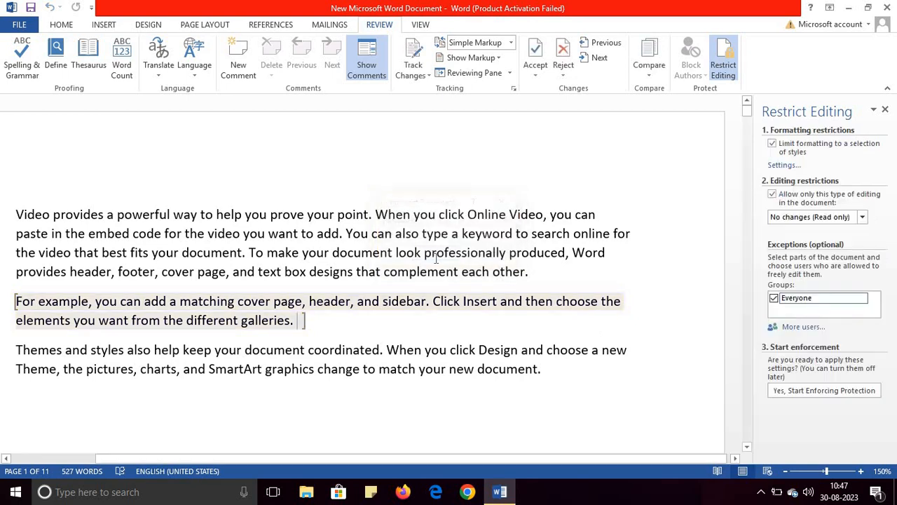
Remove the Everyone editing exception from the second paragraph and close the Restrict Editing pane.
left_click(774, 298)
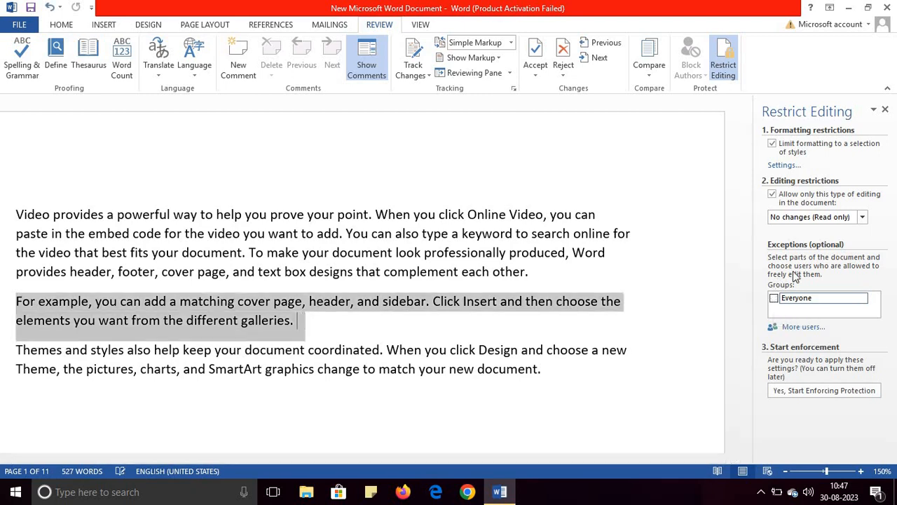
left_click(862, 216)
left_click(689, 283)
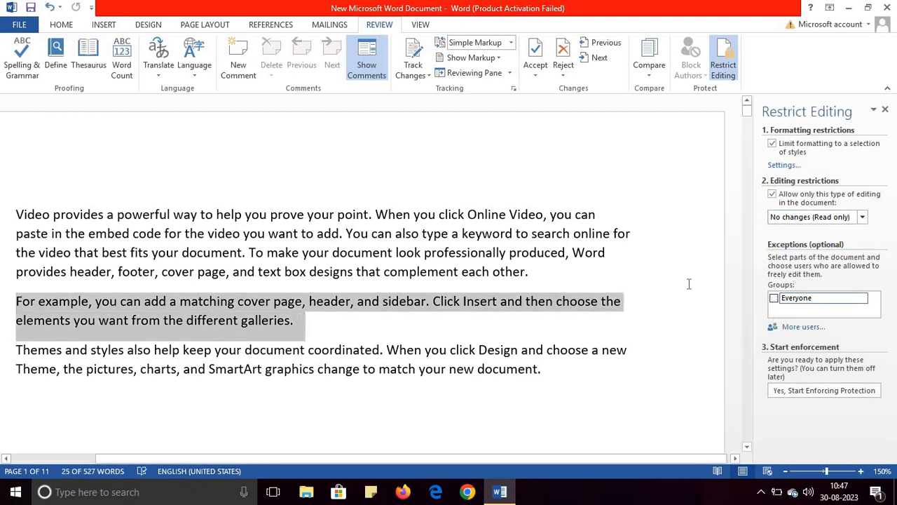
left_click(688, 283)
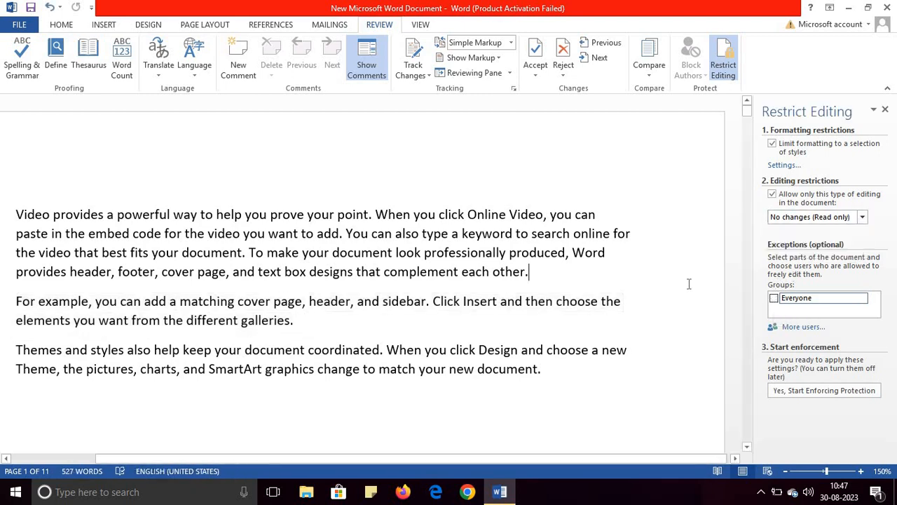
left_click(885, 109)
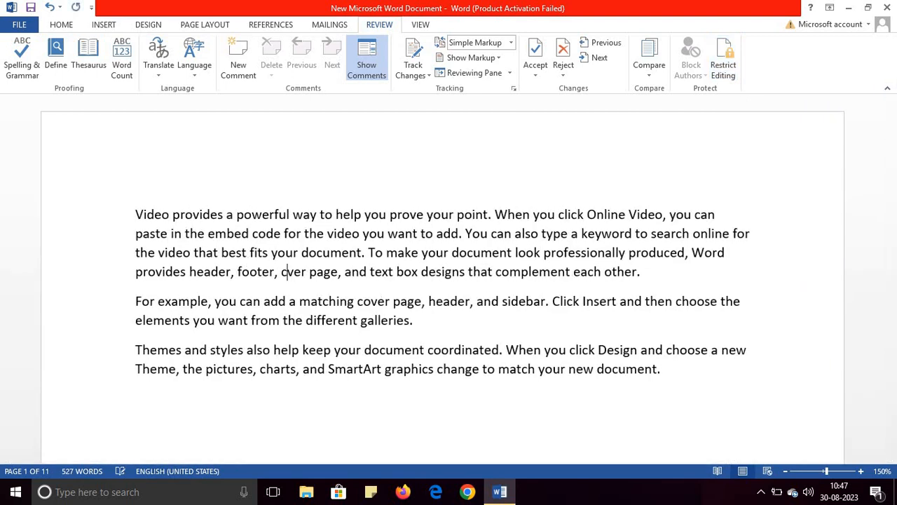
Test editing the unprotected text by deleting and retyping the "m" of "matching", and try selecting all three paragraphs.
left_click(314, 302)
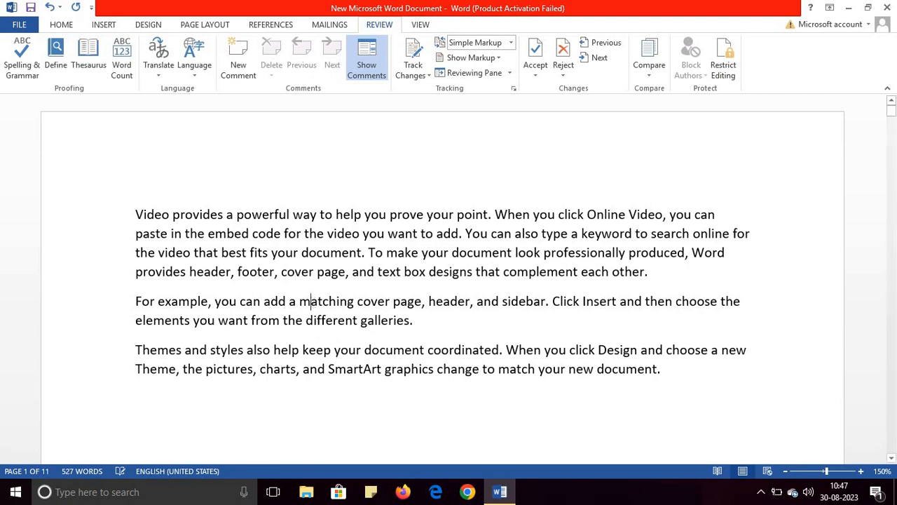
key("BackSpace")
type("m")
left_click_drag(134, 214, 667, 378)
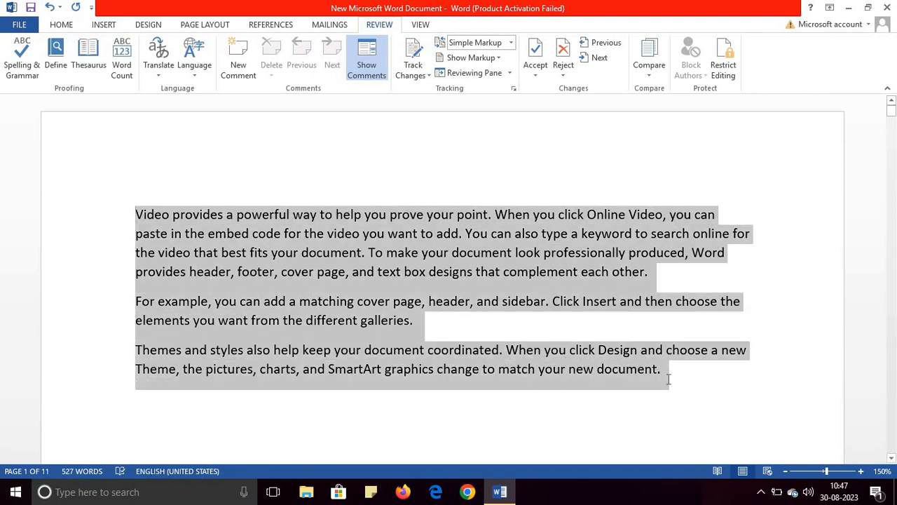
left_click(667, 378)
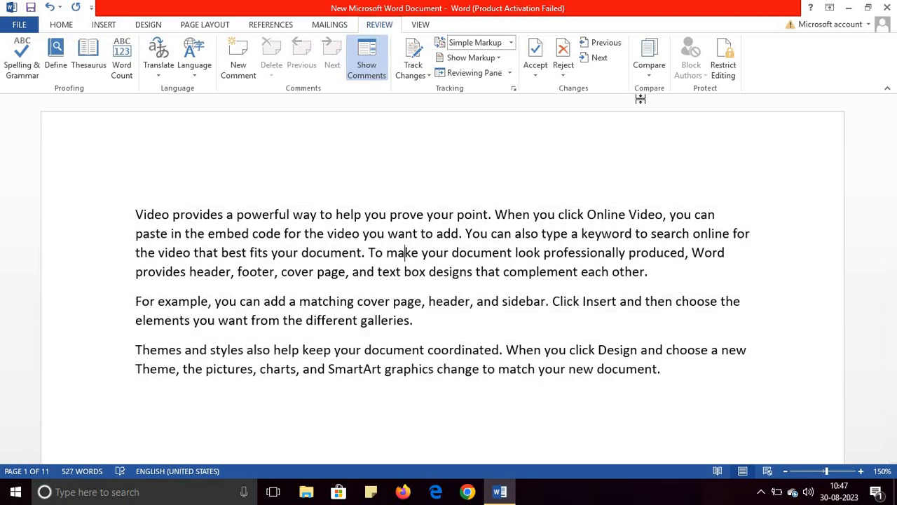
Restrict editing to "Filling in forms" and start enforcing protection, entering and confirming a new protection password.
left_click(726, 70)
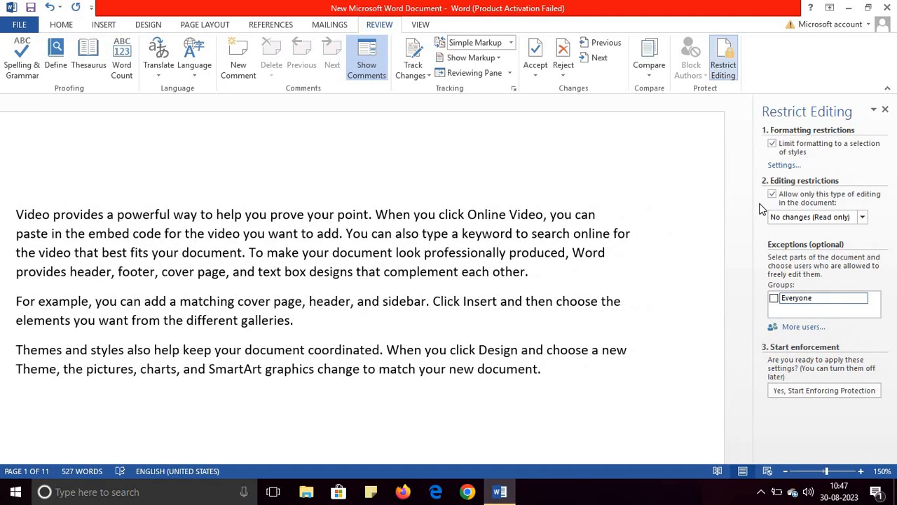
left_click(798, 219)
left_click(792, 247)
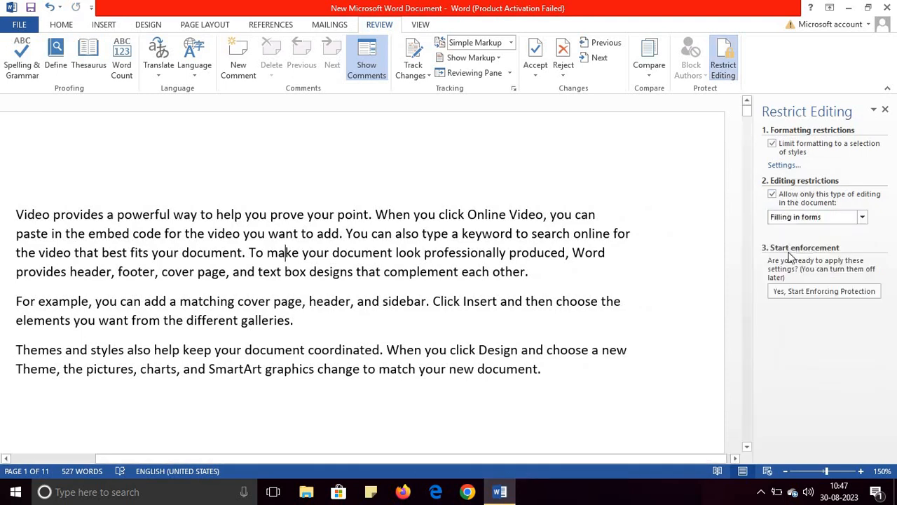
left_click(804, 293)
type("12")
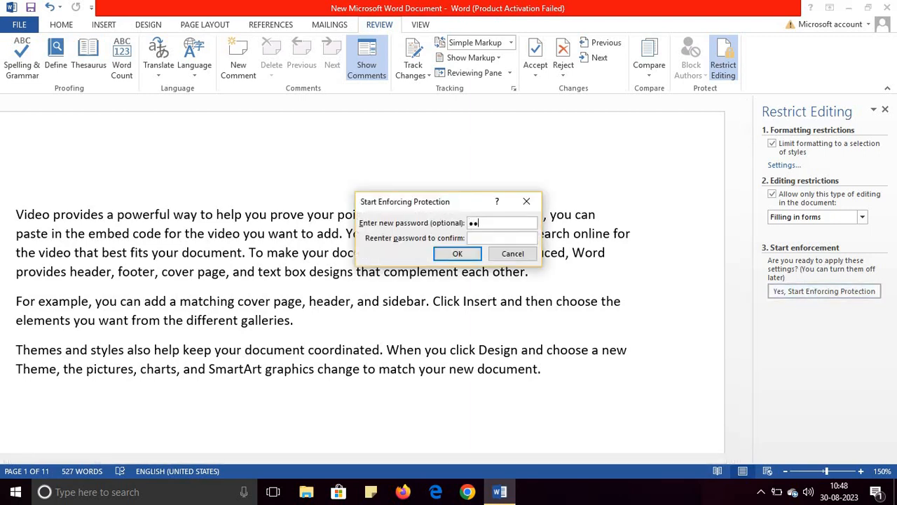
type("12")
left_click(457, 253)
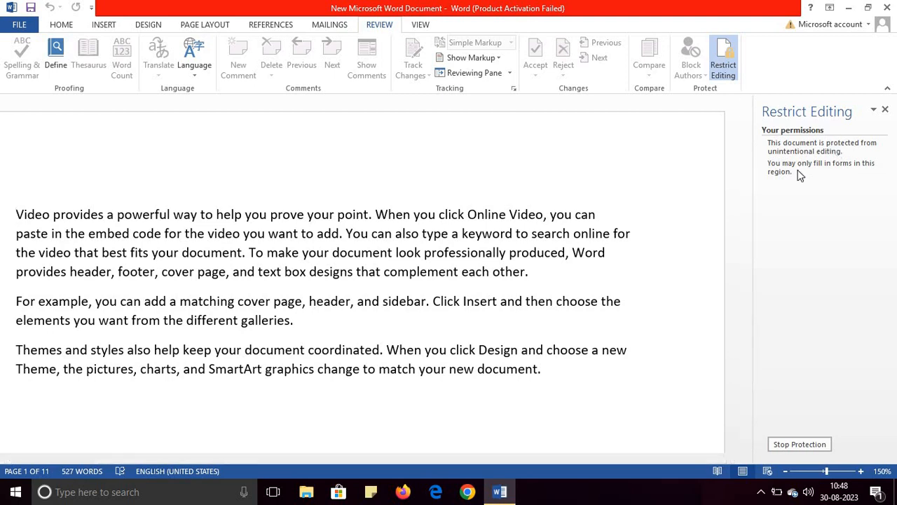
Stop the forms-only protection by entering the document's protection password.
left_click(797, 446)
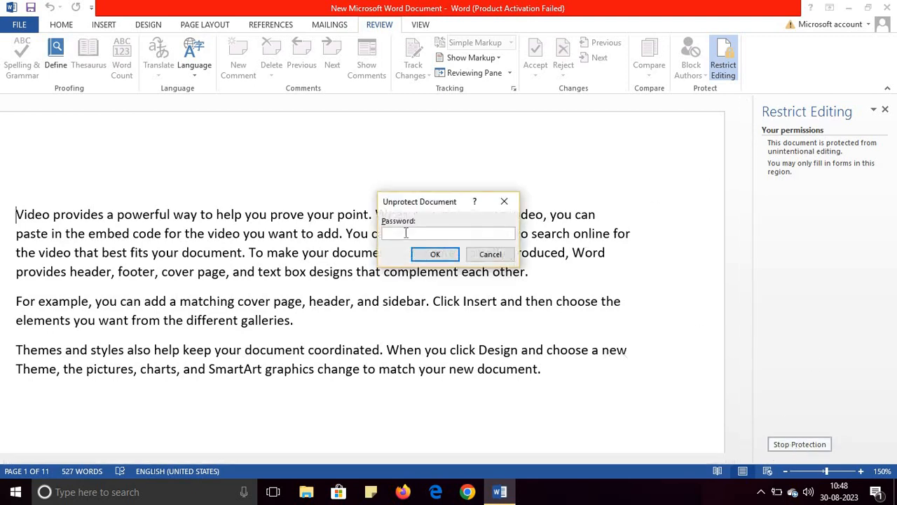
type("1")
left_click(431, 255)
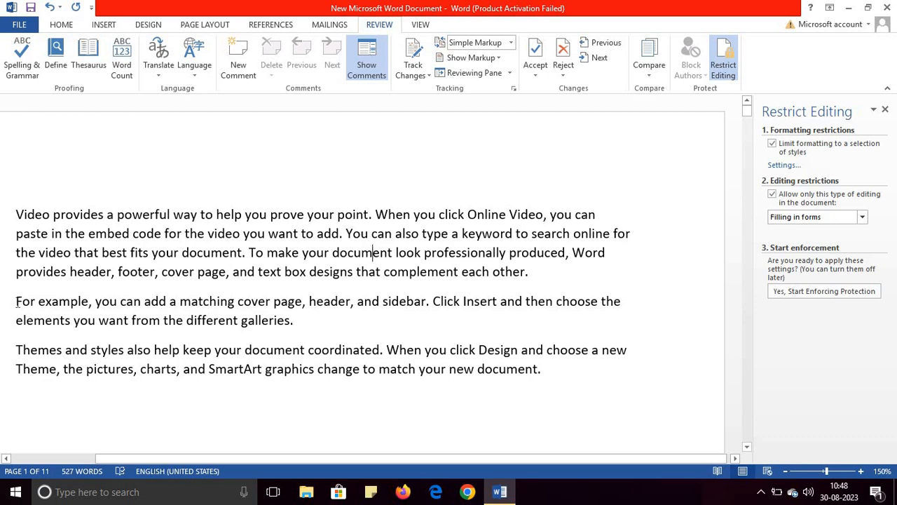
Set the editing restriction to "No changes (Read only)" with an Everyone exception for the second paragraph.
left_click_drag(16, 300, 299, 322)
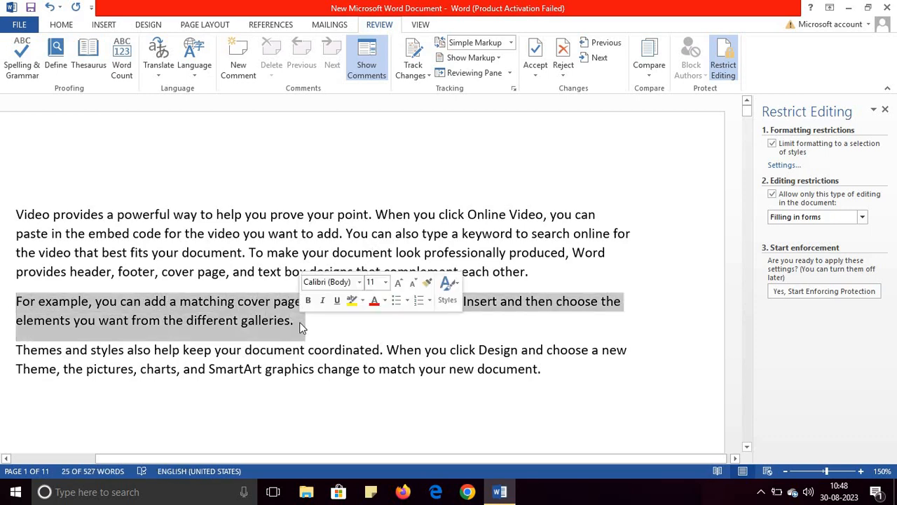
left_click(833, 217)
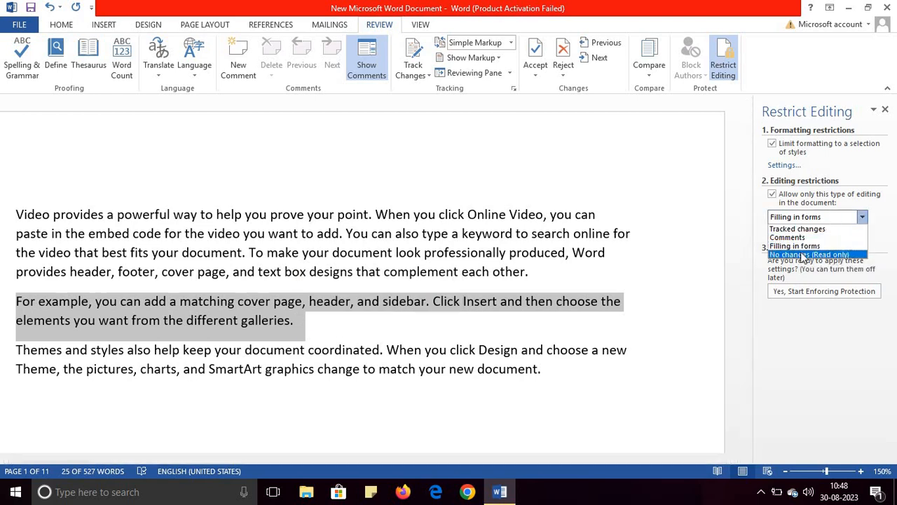
left_click(802, 255)
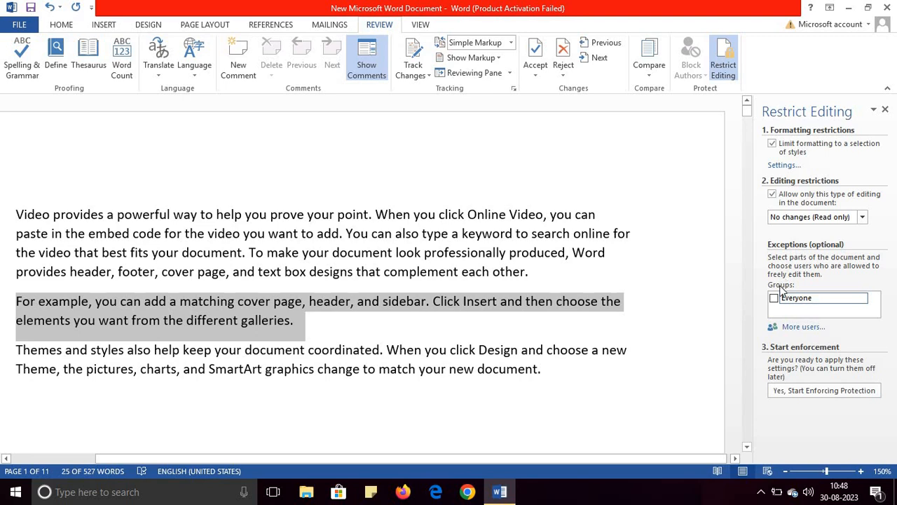
left_click(773, 299)
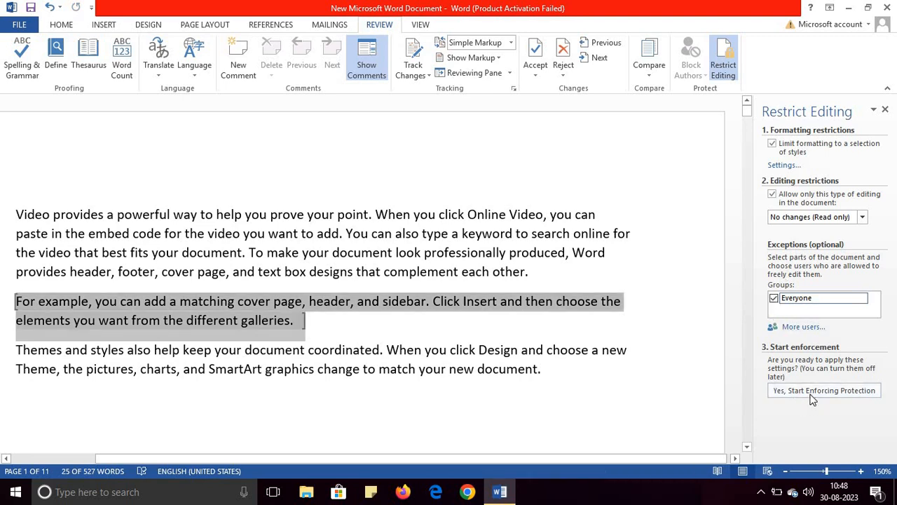